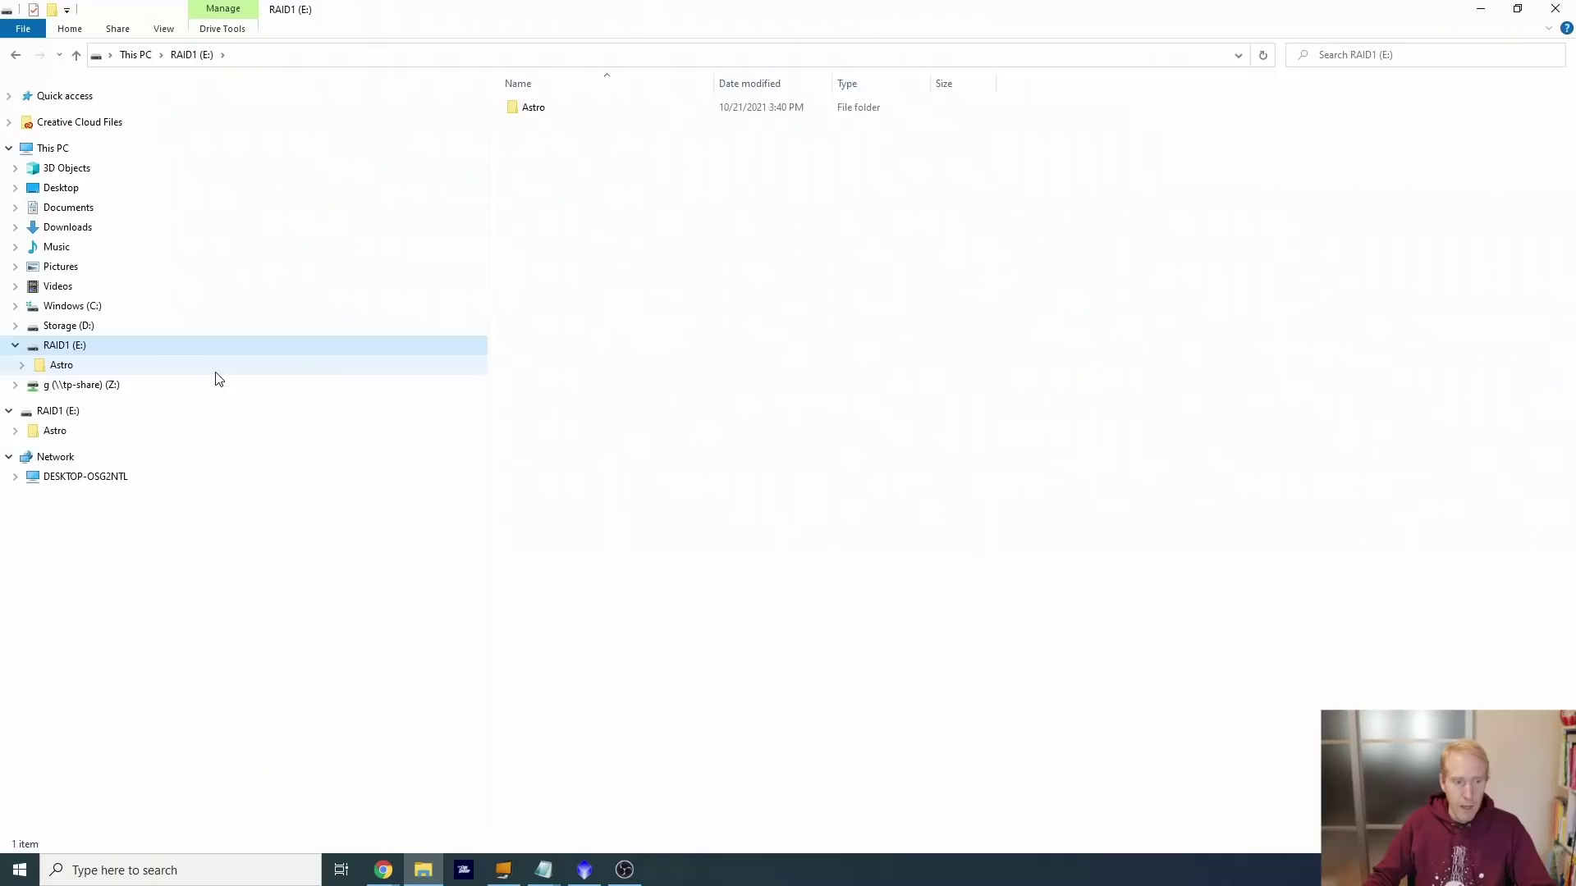
- List the Astro folder and select Eagle OSC June 2019, Bubble Nebula and Crescent 202008 L-Extreme
left_click(216, 371)
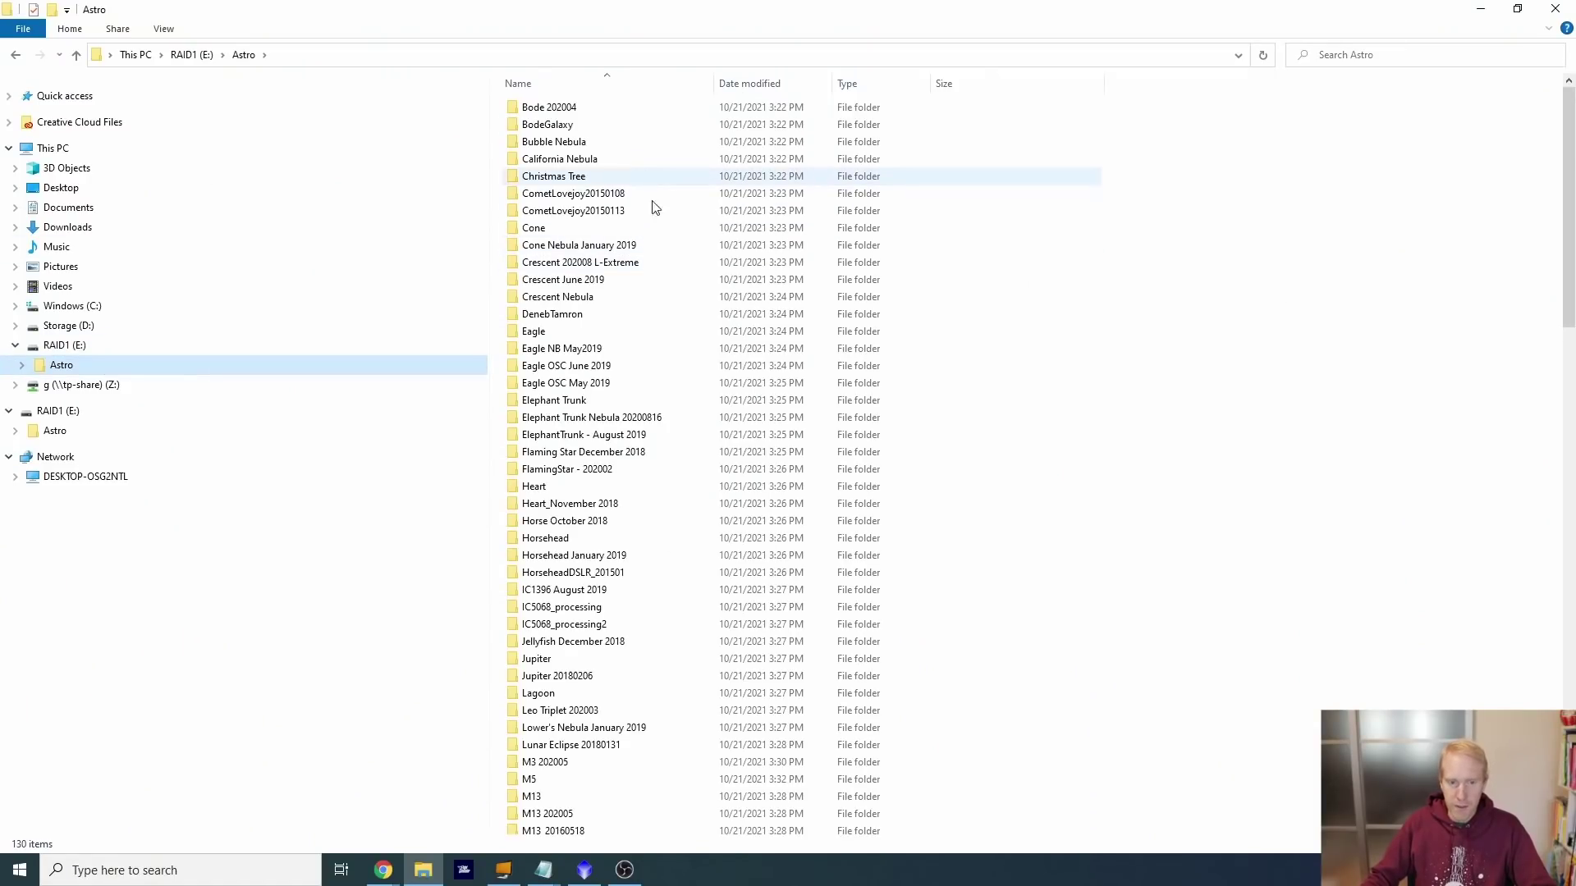
left_click(583, 367)
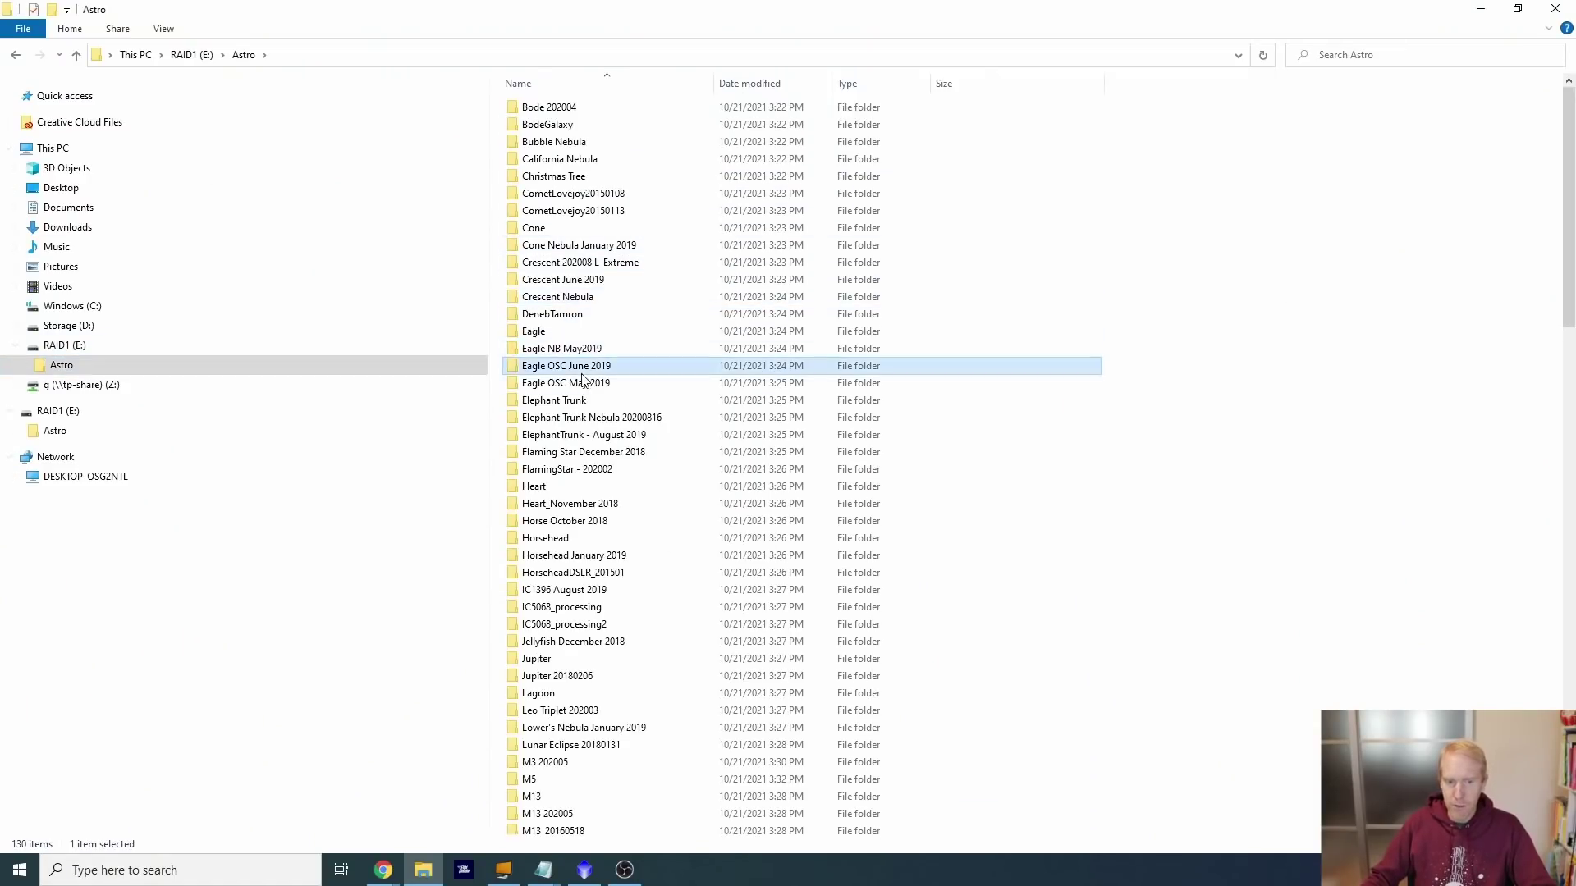
key("Down")
key("Down")
key("Down")
key("Down")
key("Down")
key("Down")
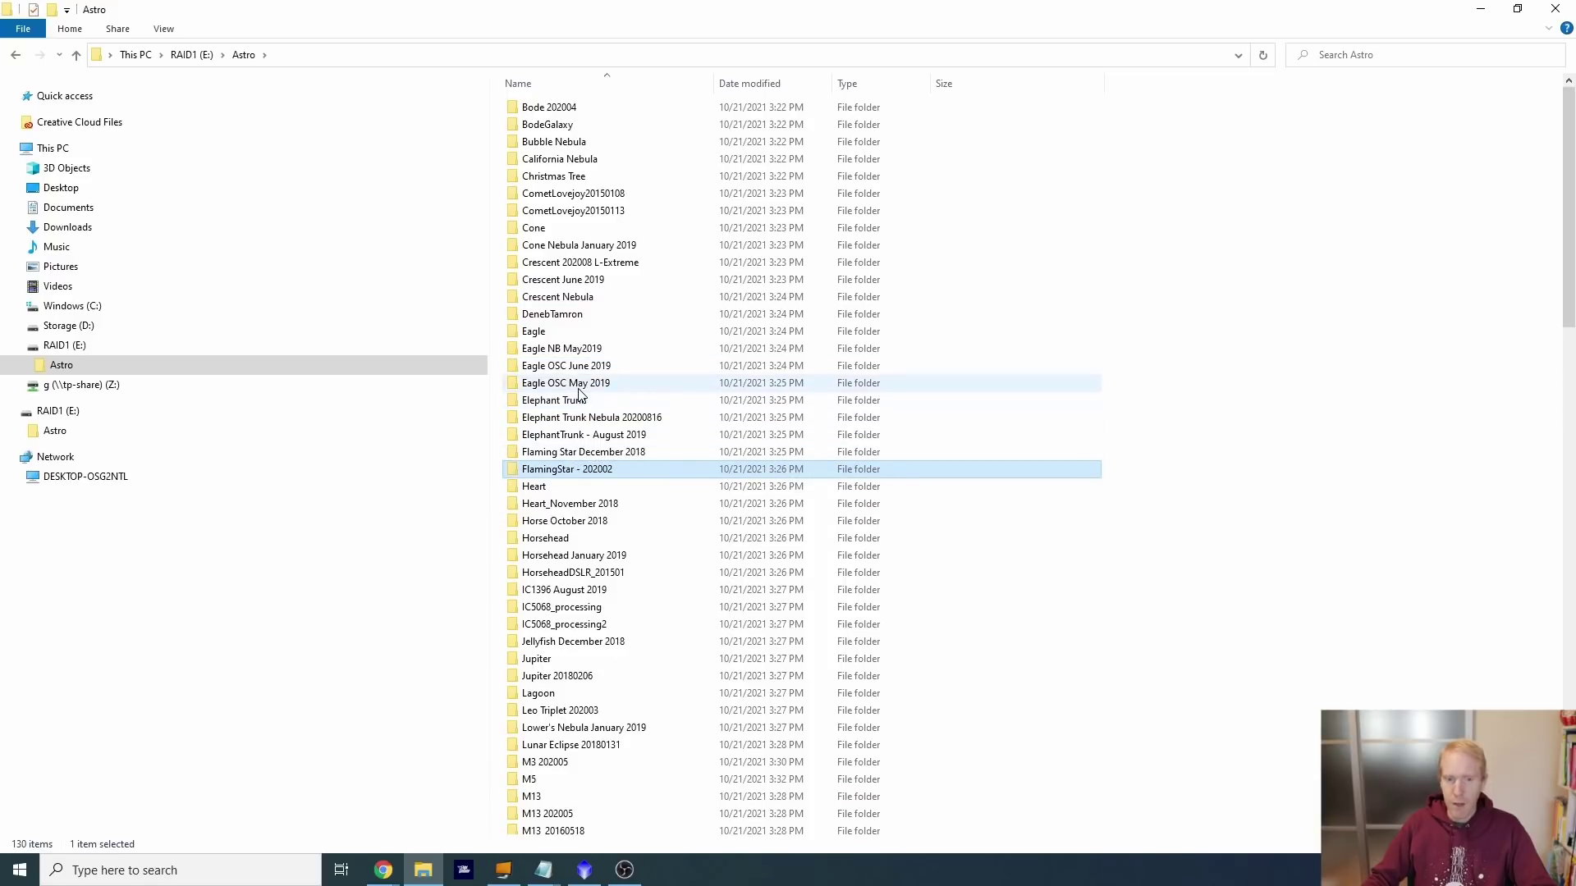
left_click(549, 143)
left_click(585, 263)
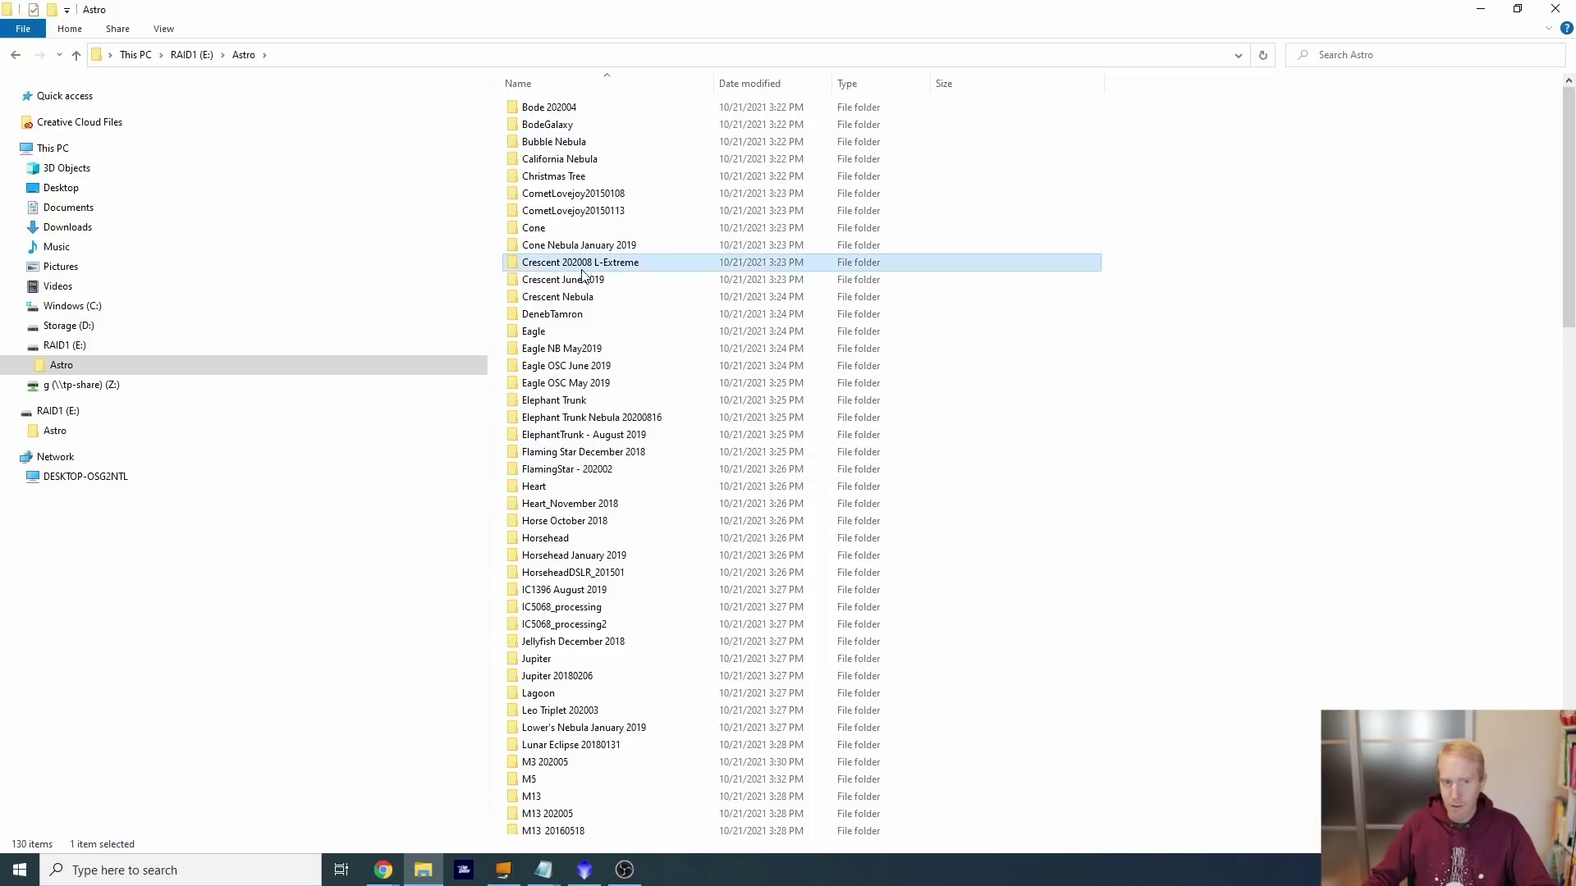
scroll(722, 336, "down", 15)
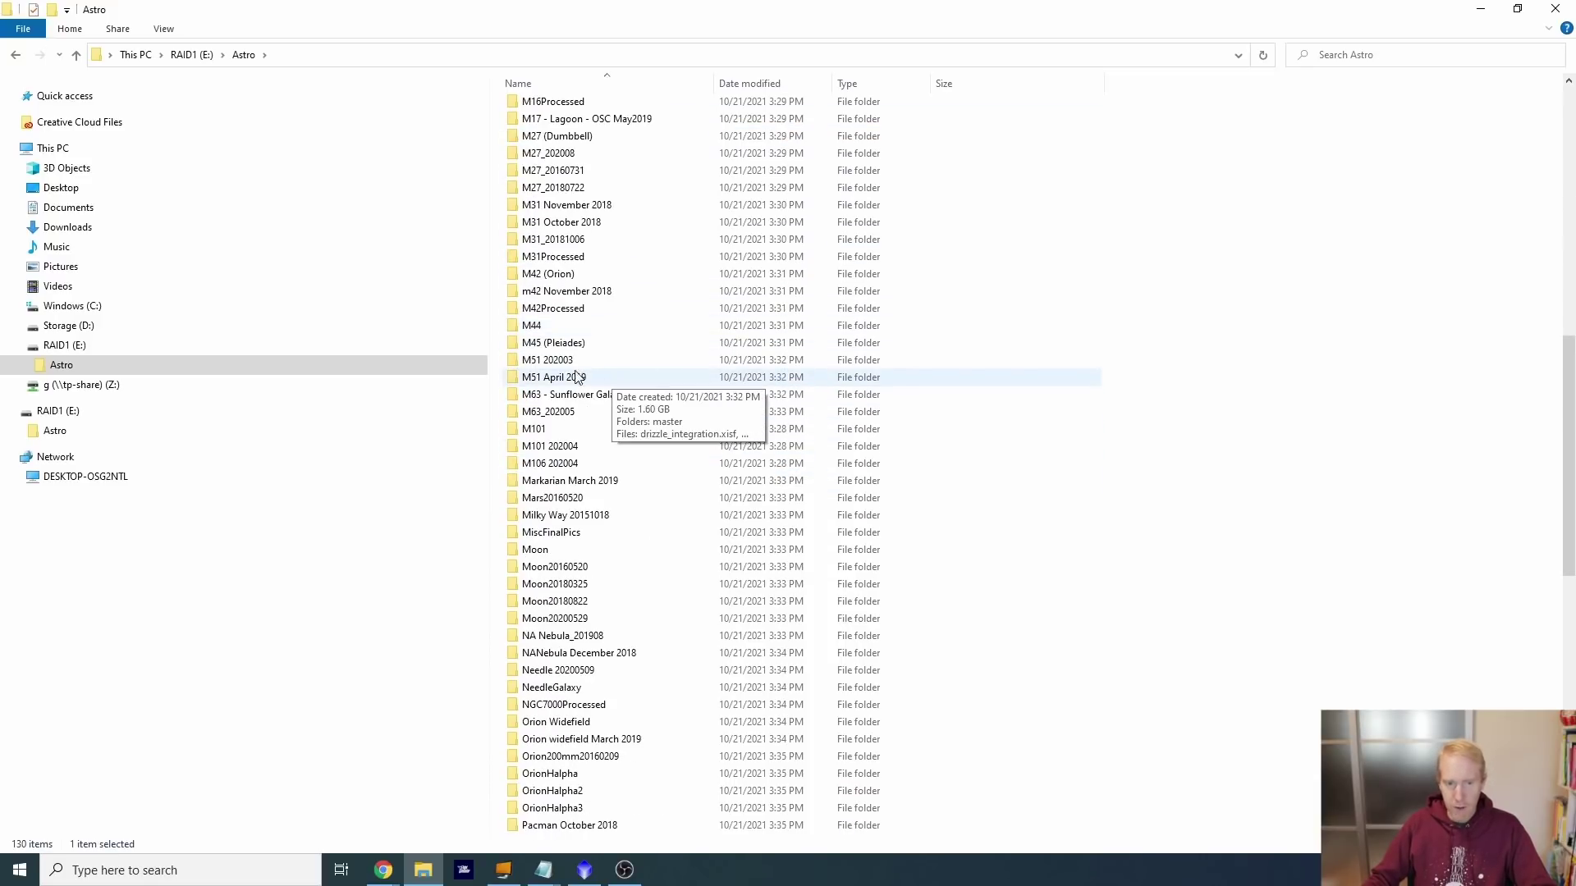
- Inspect the masterDark and masterLight files in M51 202003's master folder, then return to Astro
key("F5")
left_click_drag(803, 256, 632, 146)
double_click(544, 127)
left_click(605, 107)
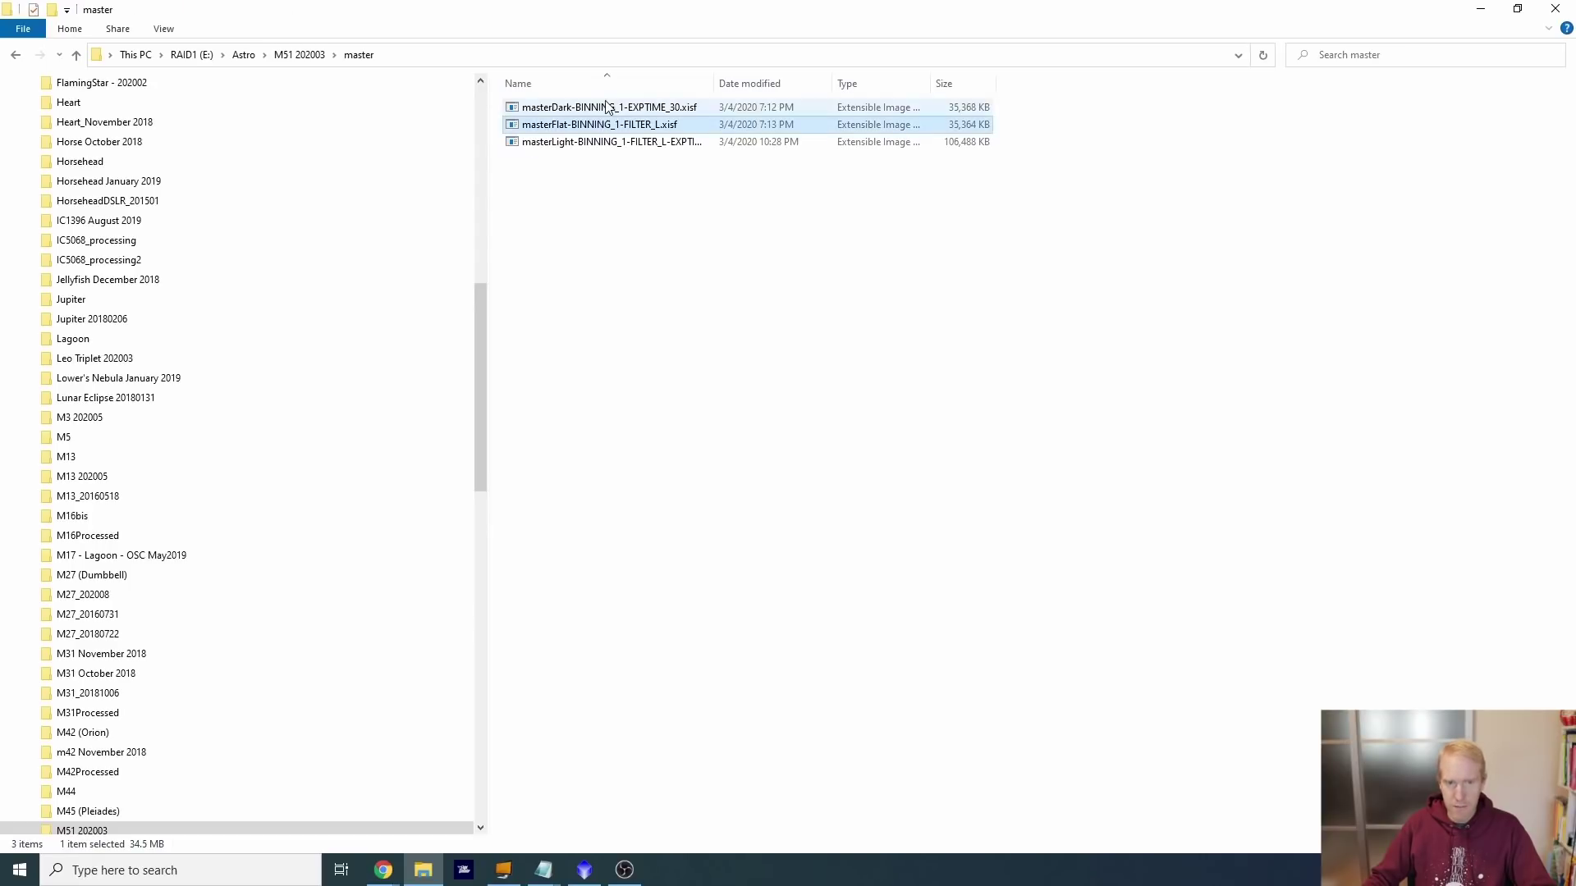
left_click(617, 145)
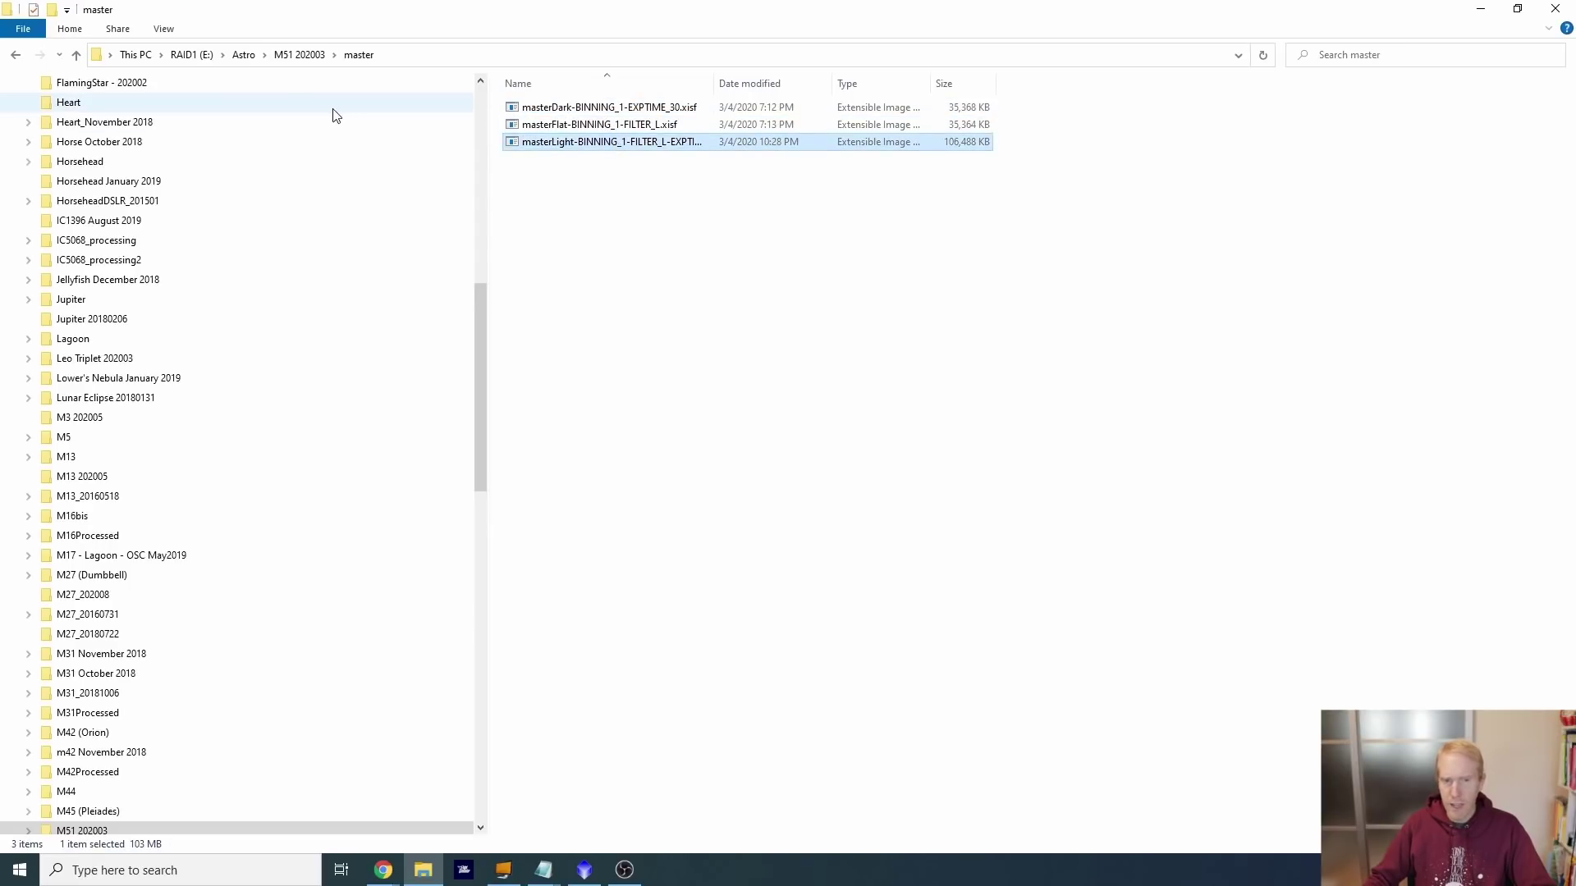
left_click(17, 55)
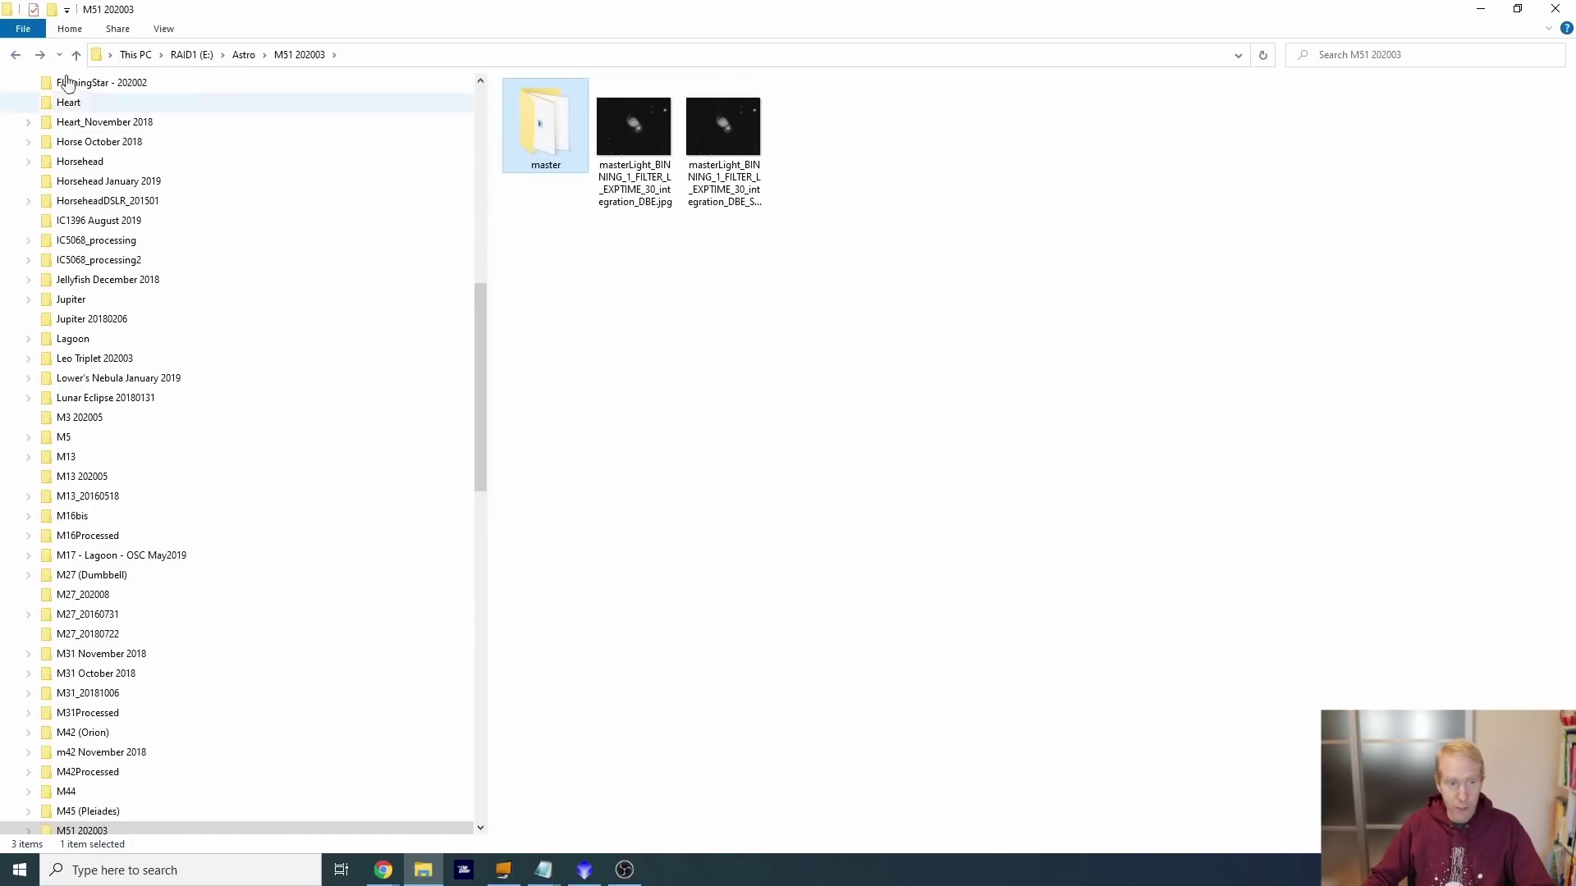
left_click(17, 56)
- Look inside the Needle 20200509 logs folder, then return to the Astro listing
scroll(700, 397, "down", 10)
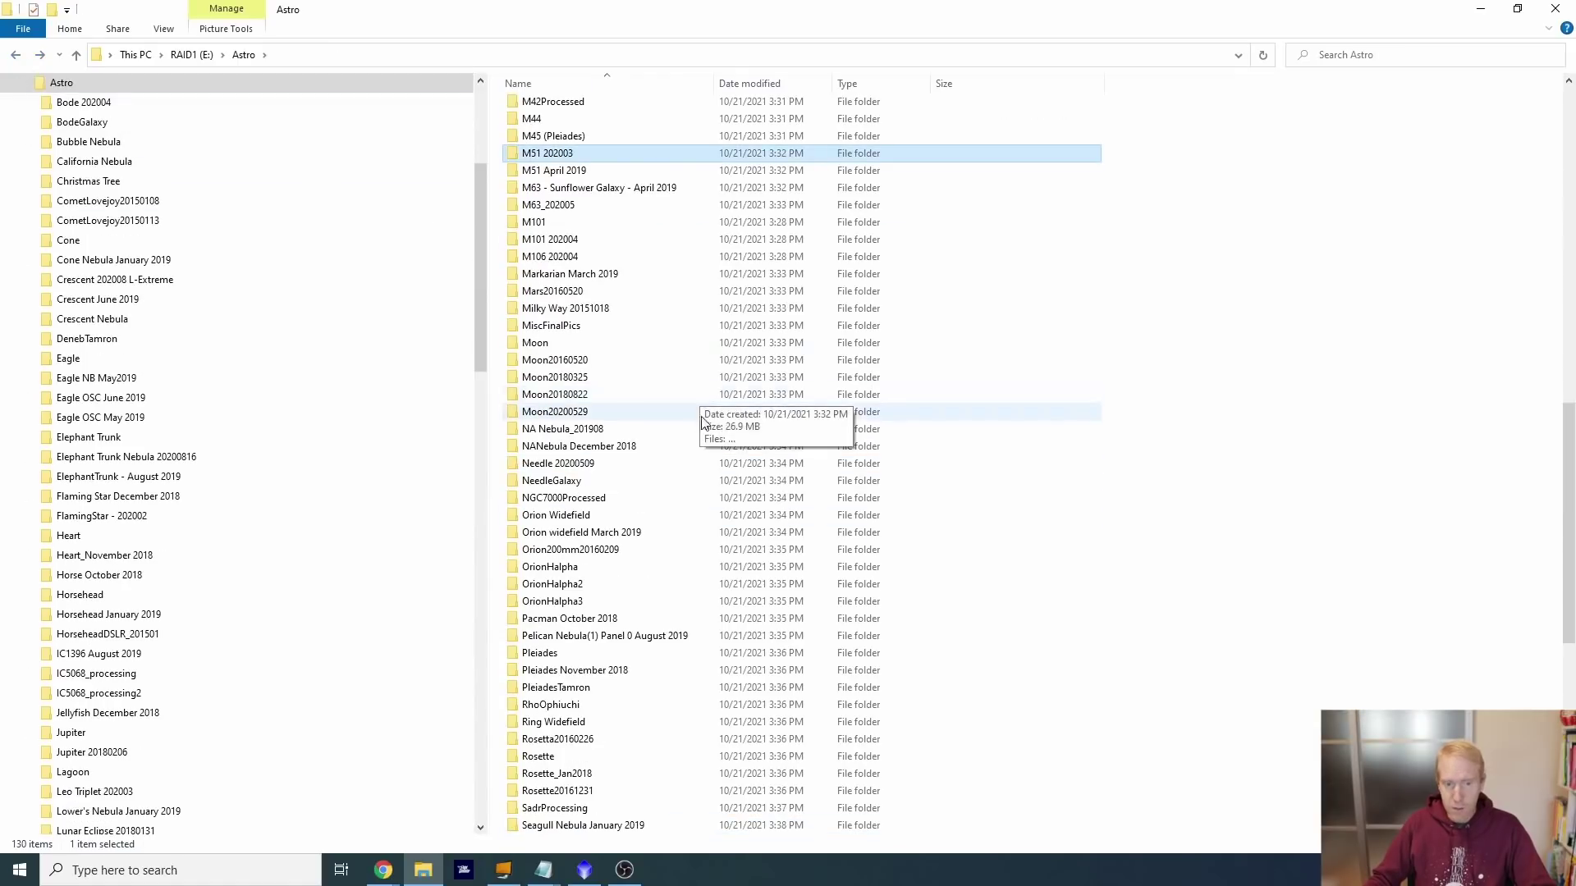
double_click(693, 464)
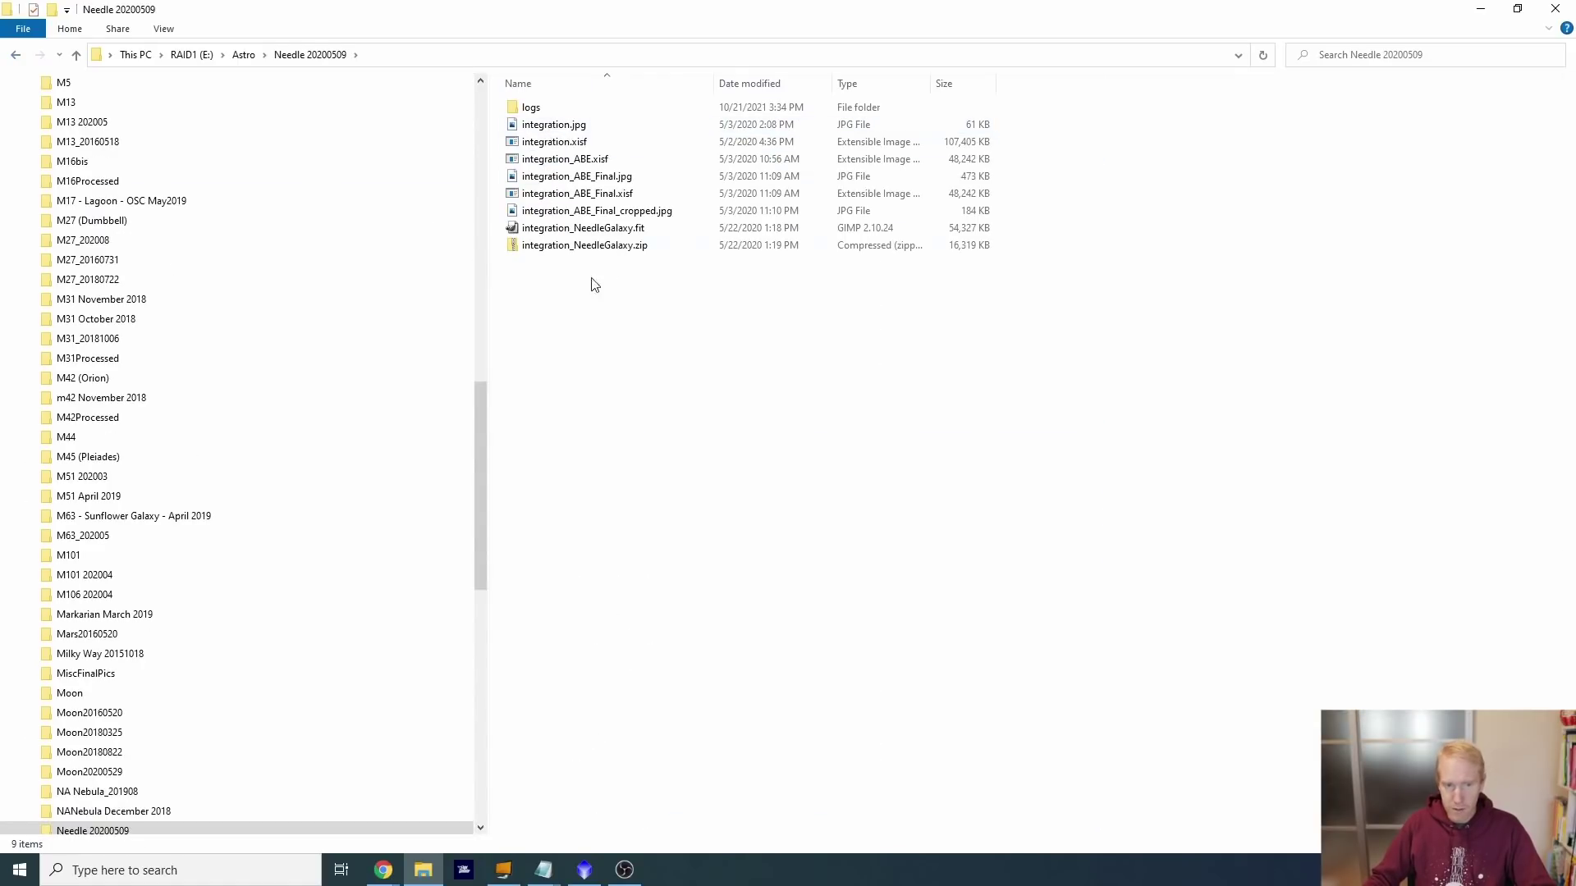
left_click(526, 109)
double_click(526, 110)
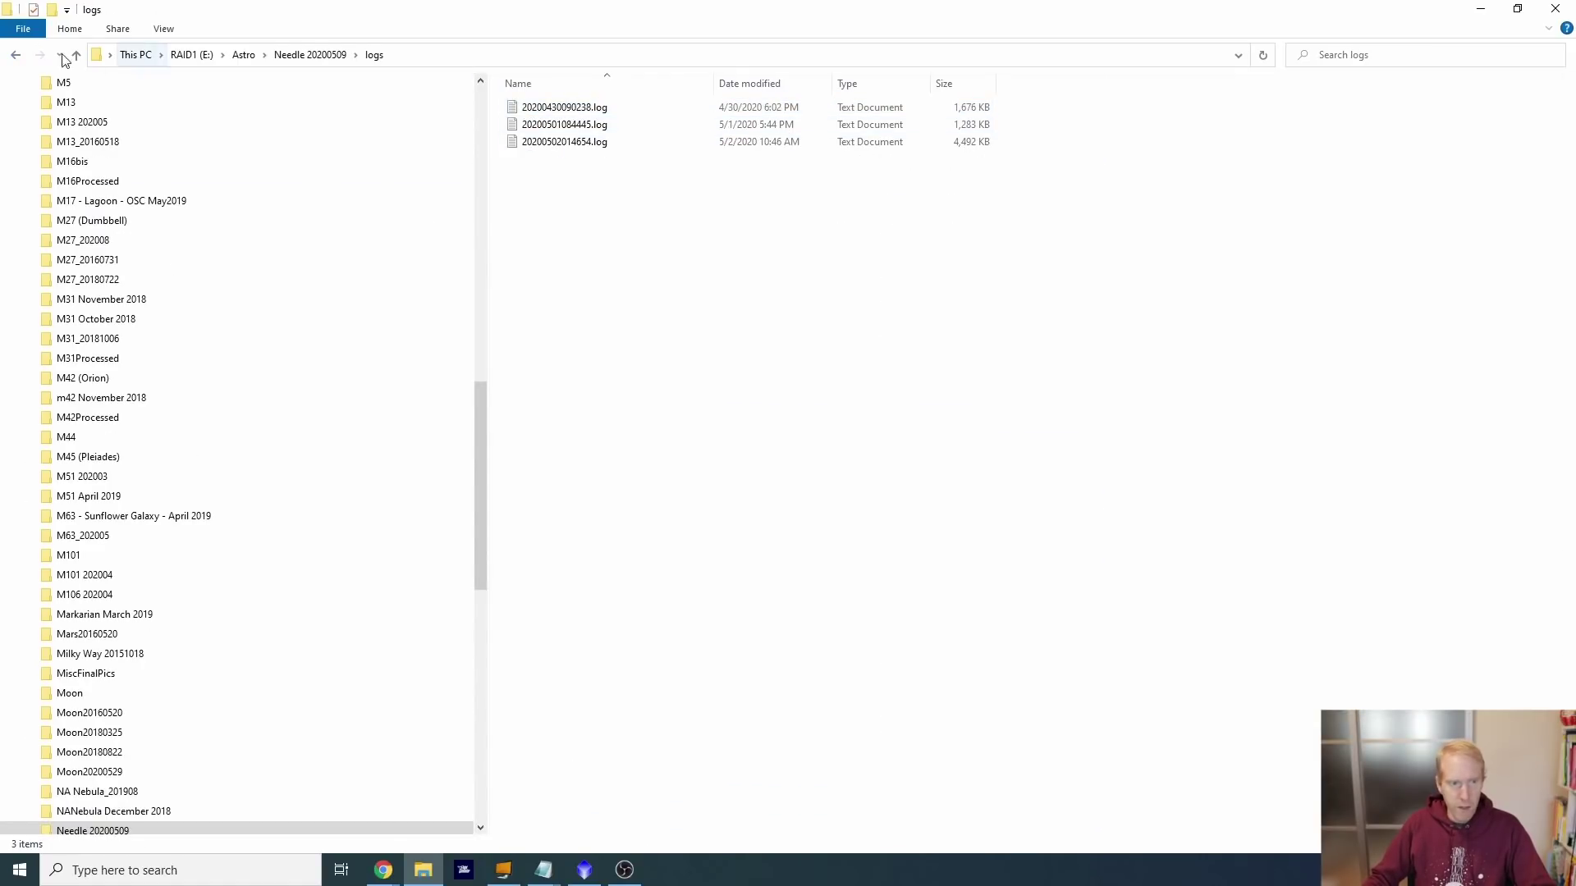
left_click(16, 55)
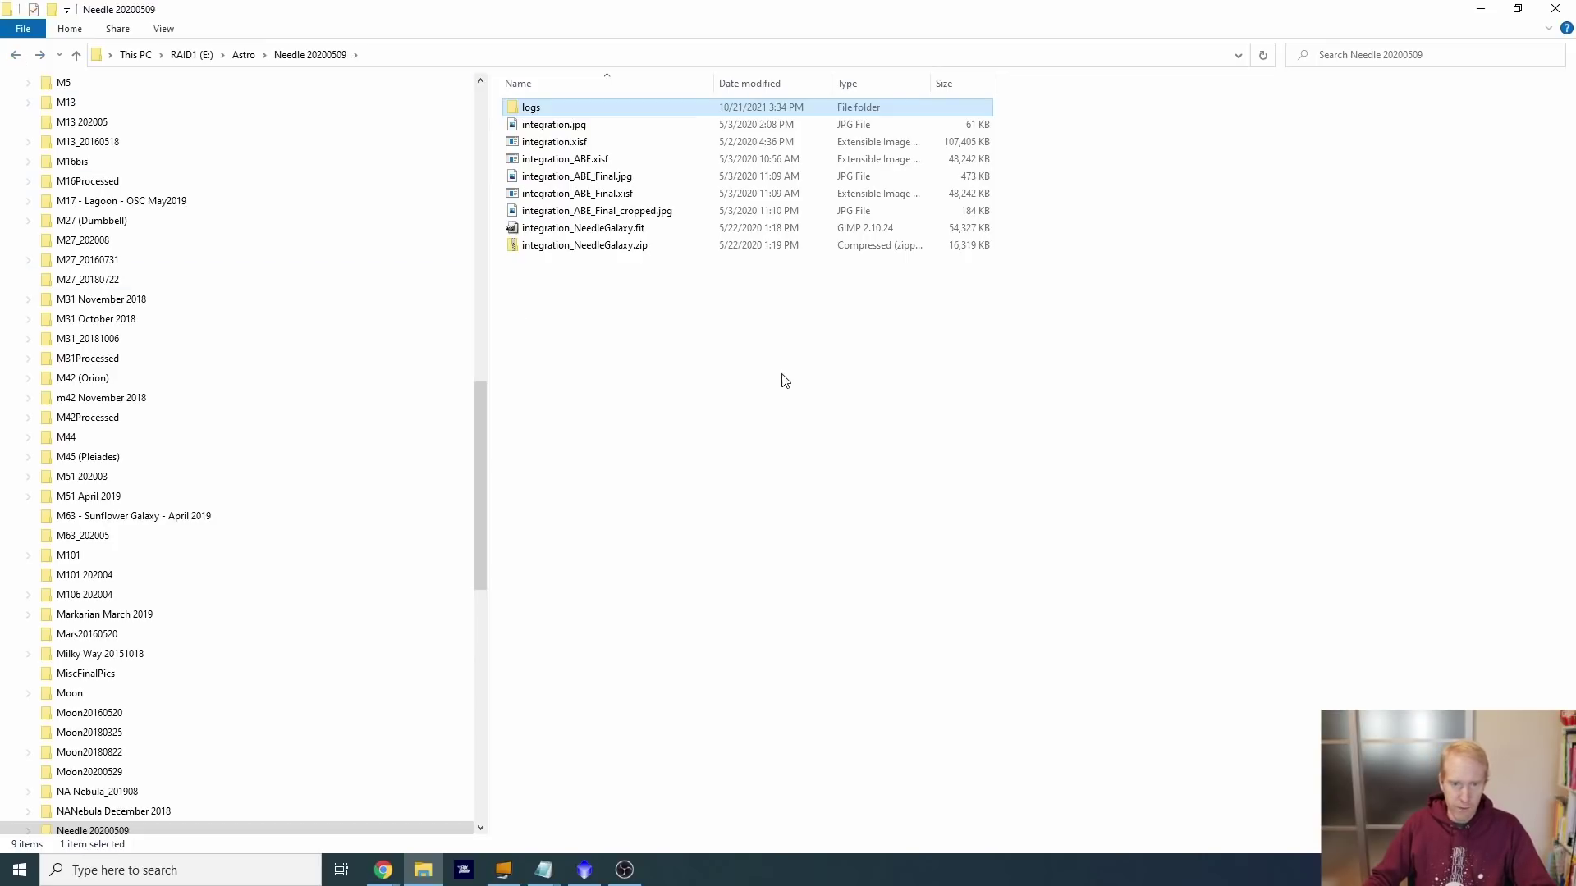
left_click(16, 55)
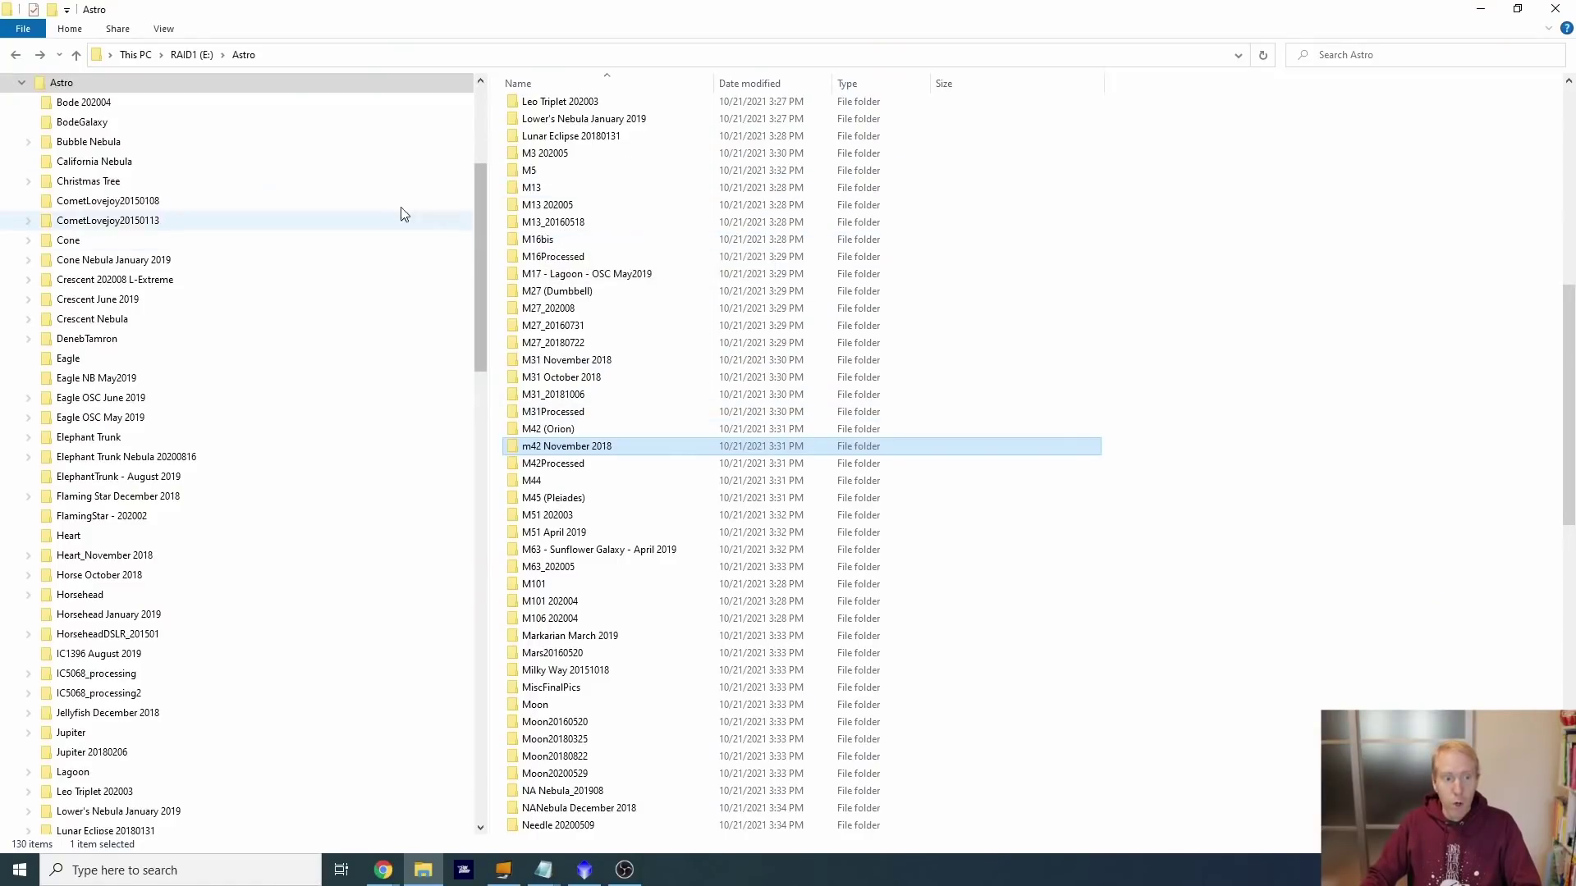
- Make a new folder named IC1805 at the RAID1 (E:) root, then open the Astro folder
left_click(33, 83)
scroll(29, 88, "up", 5)
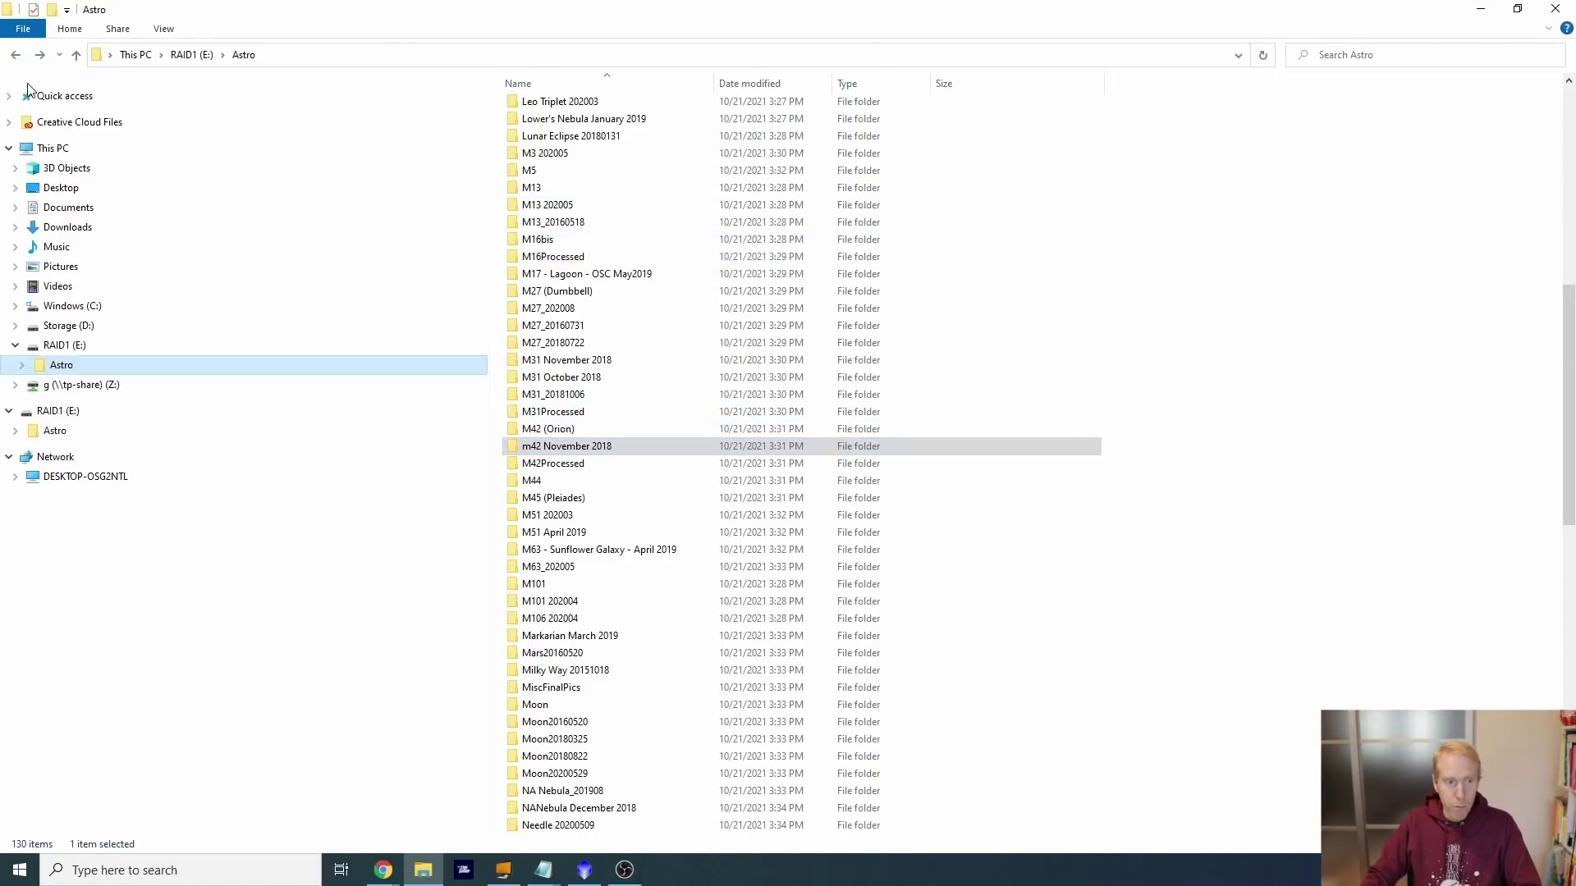
left_click(62, 344)
right_click(690, 168)
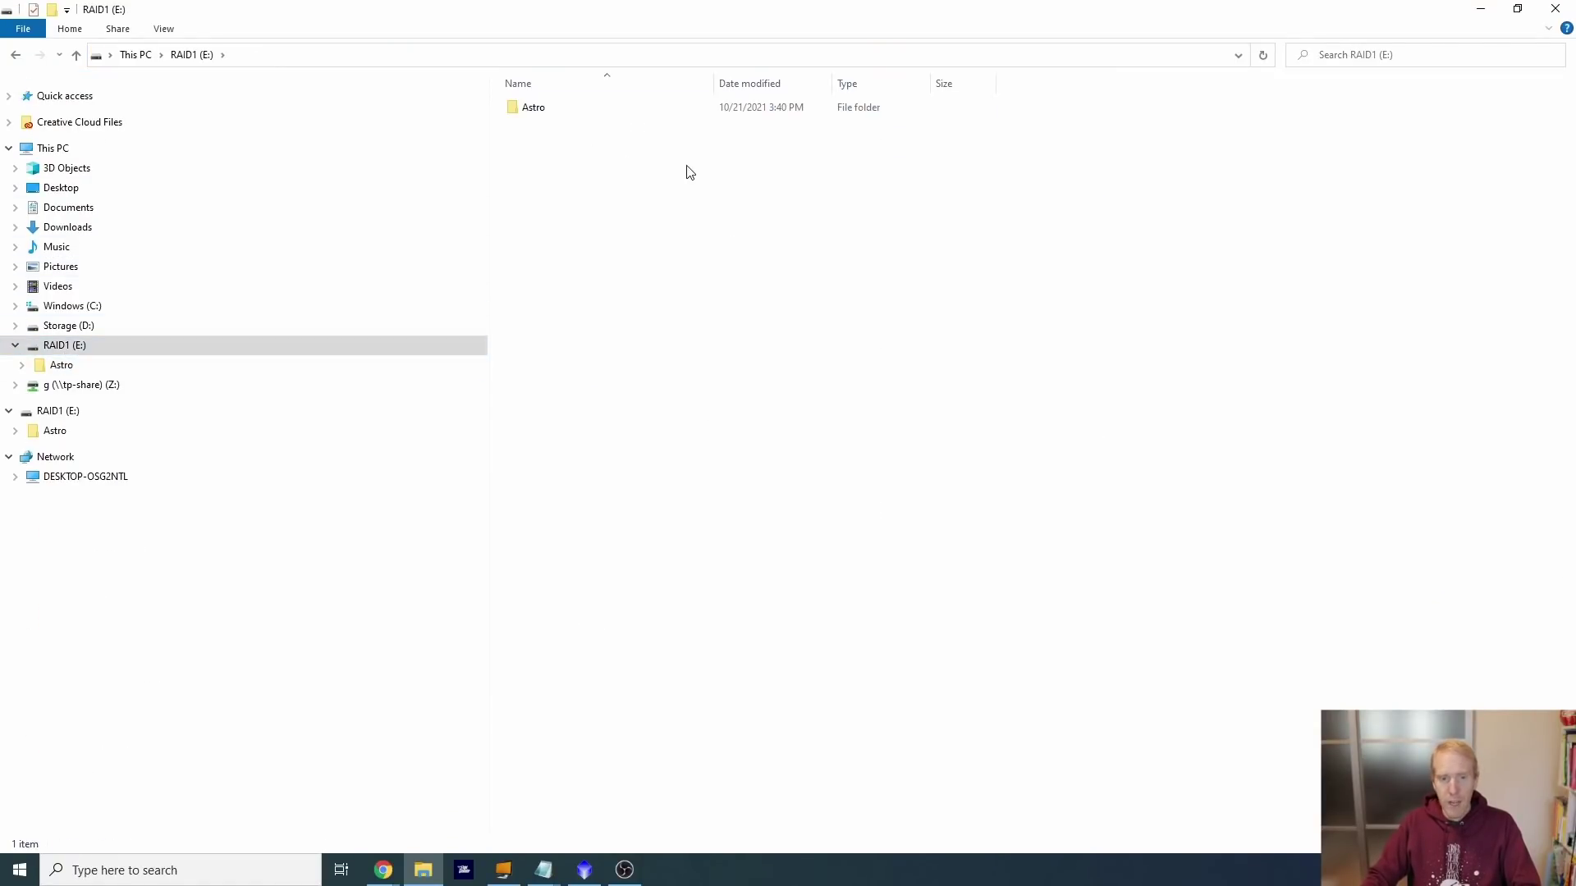
mouse_move(672, 346)
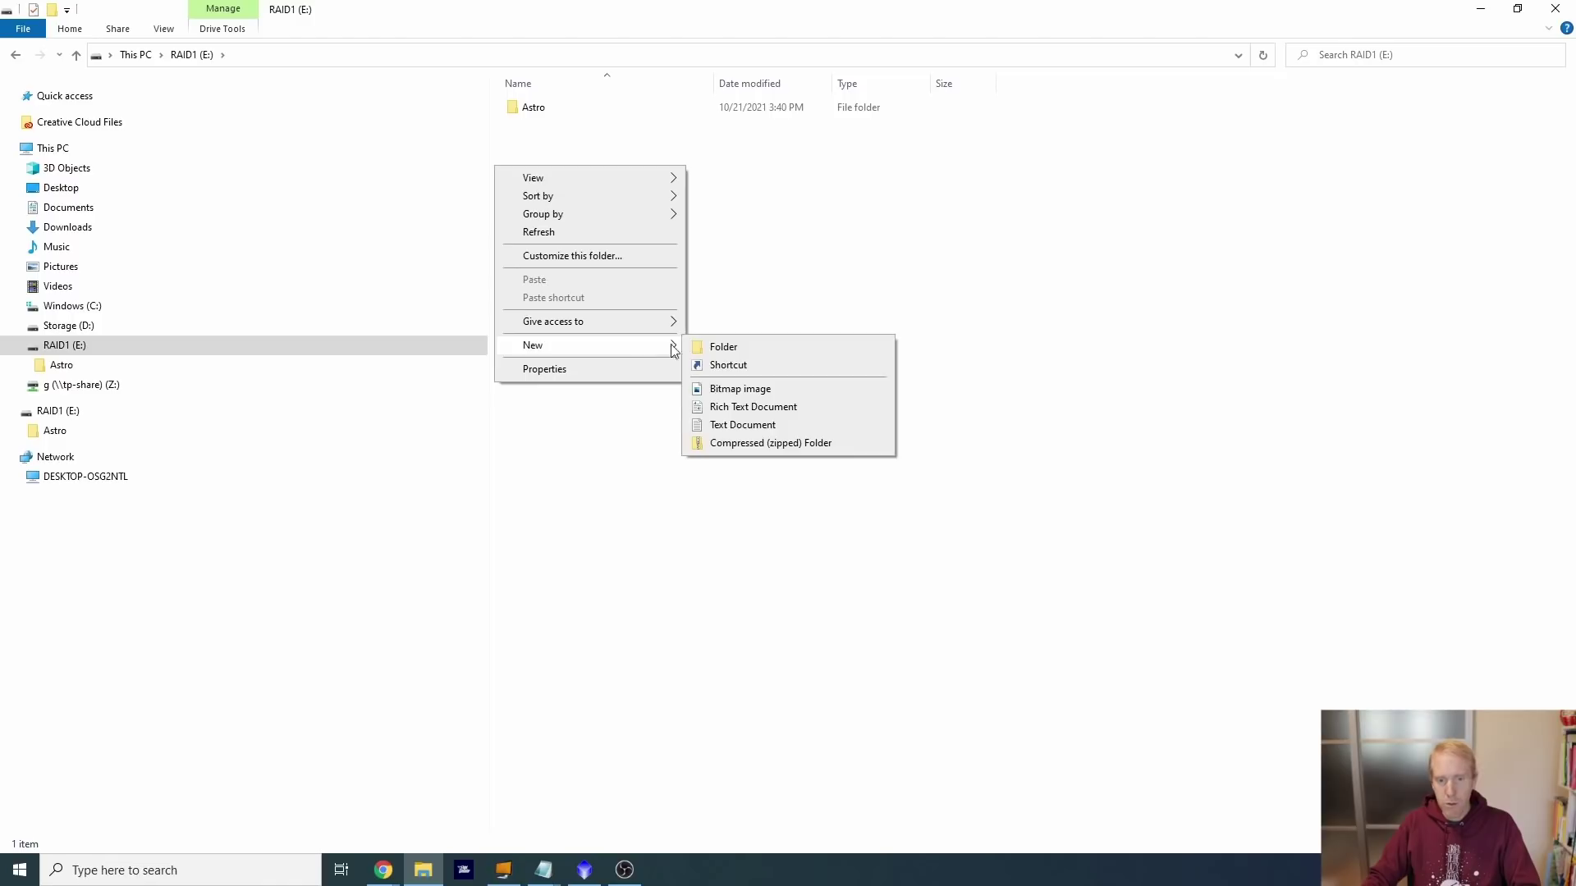
left_click(722, 345)
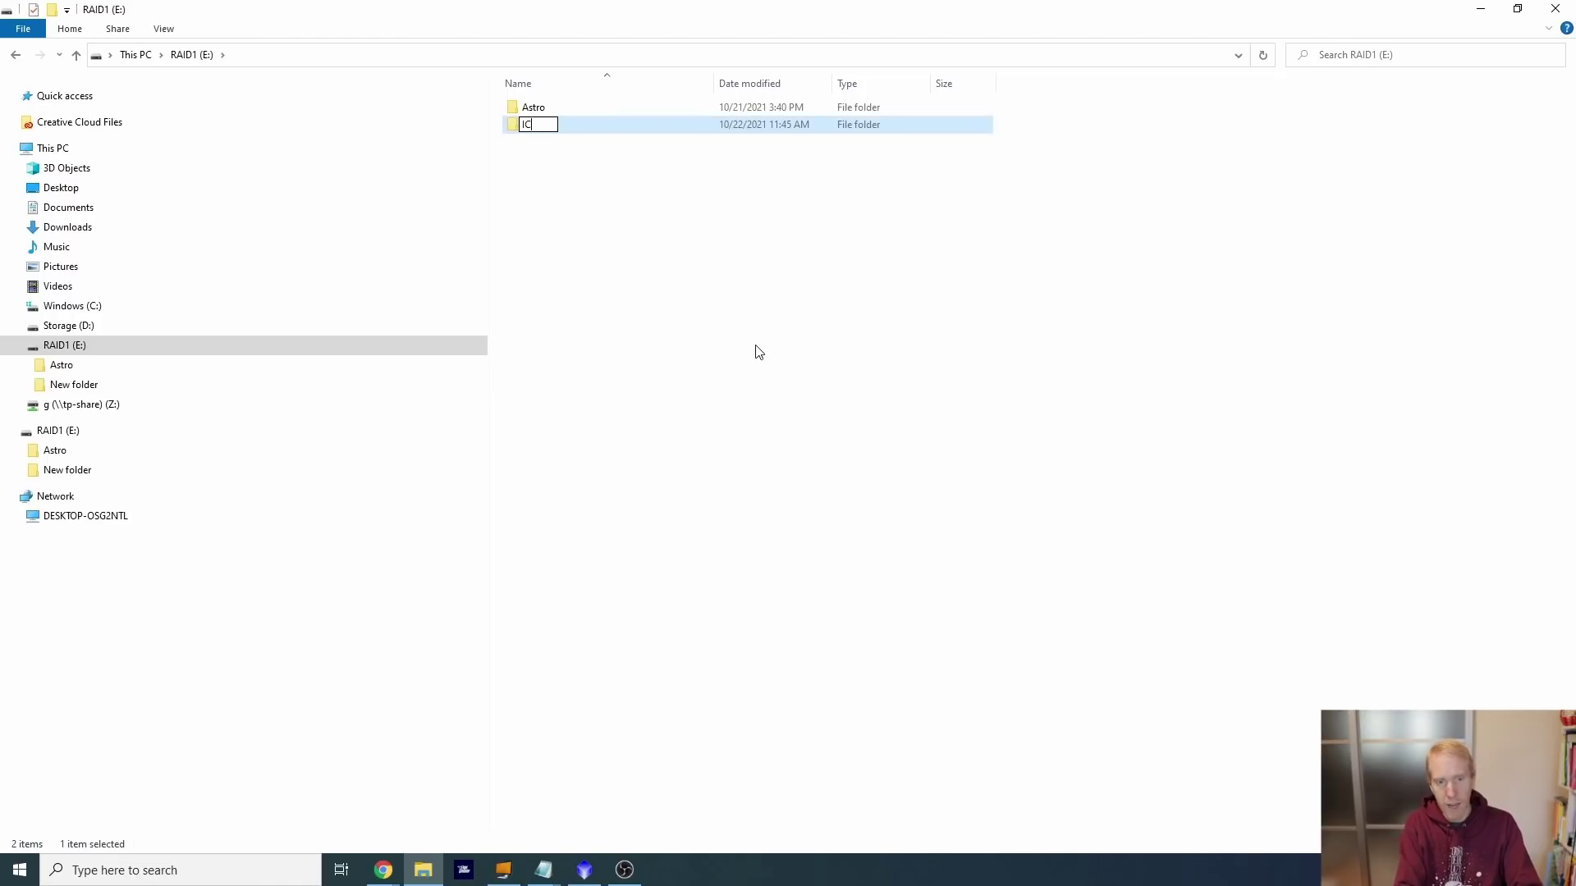
type("IC1805")
key("Return")
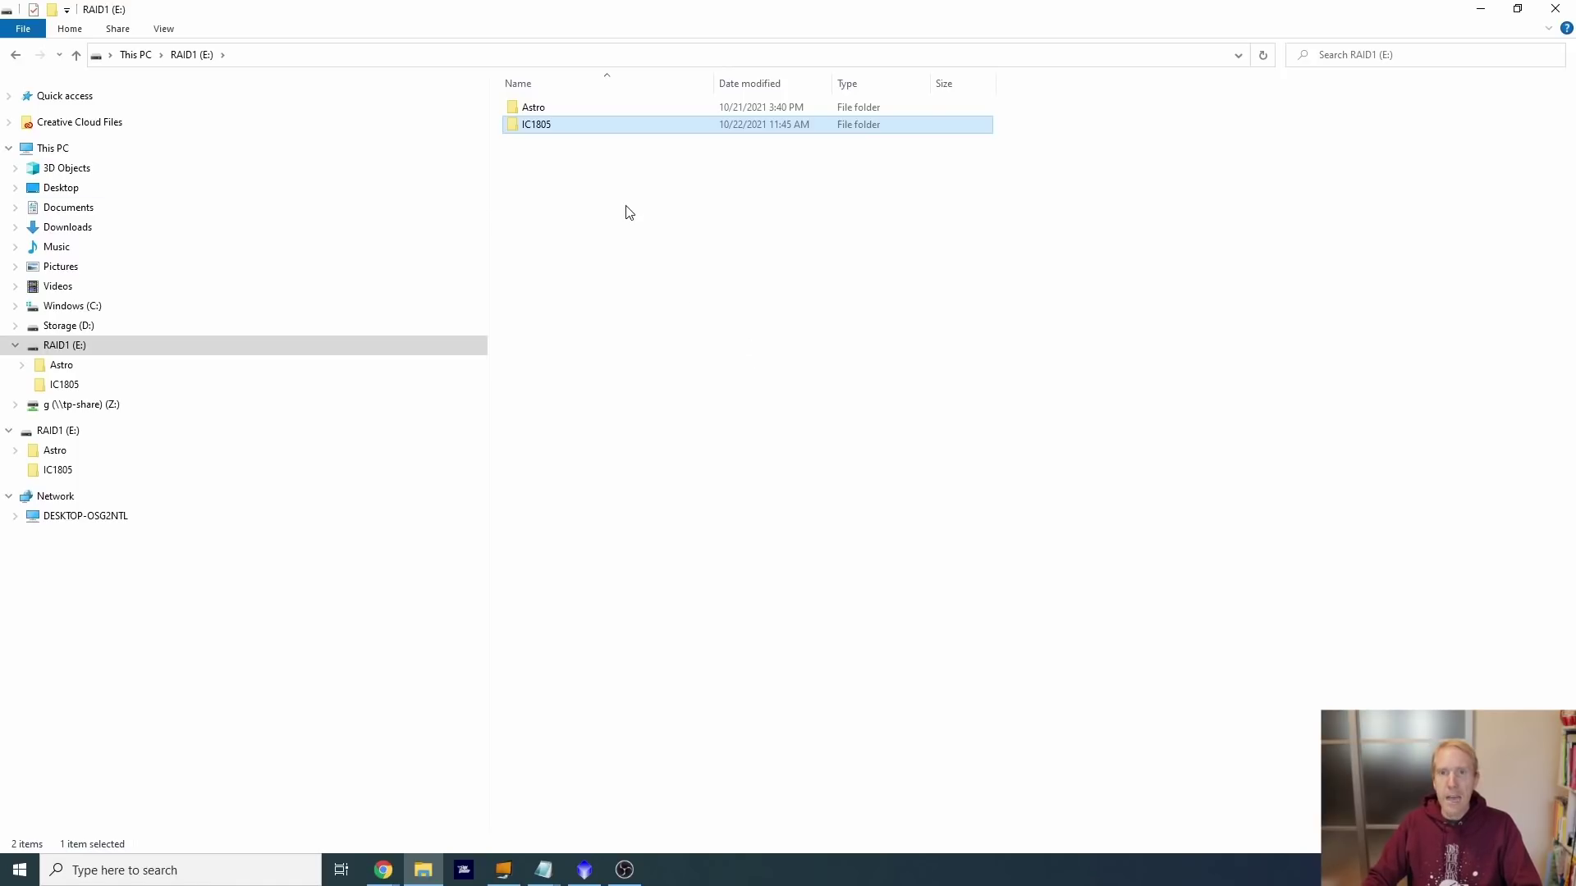
double_click(531, 108)
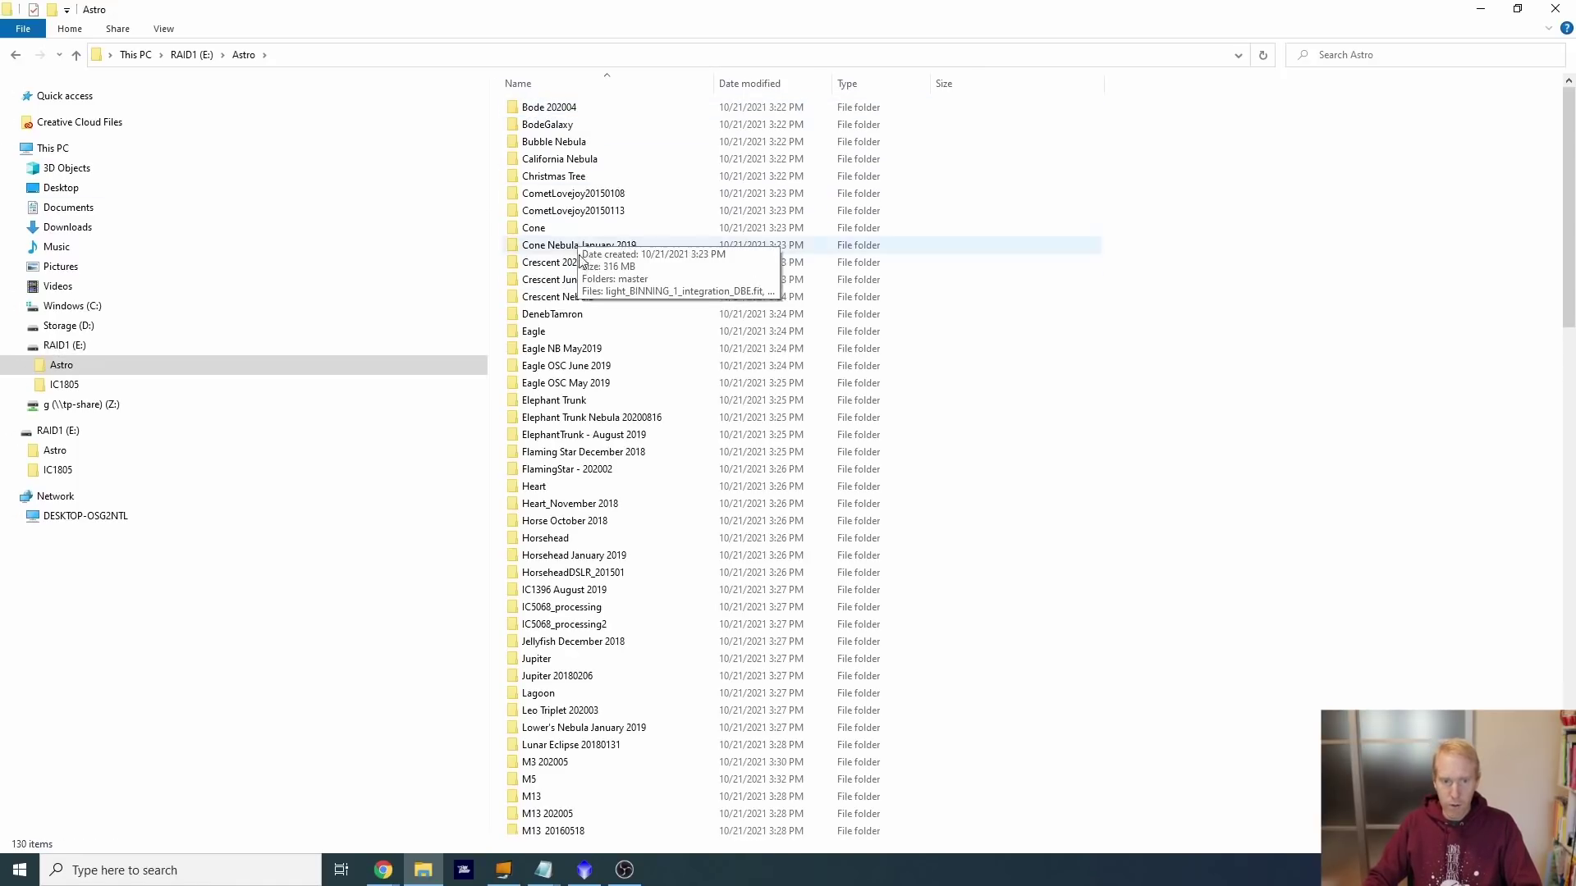
scroll(579, 250, "down", 20)
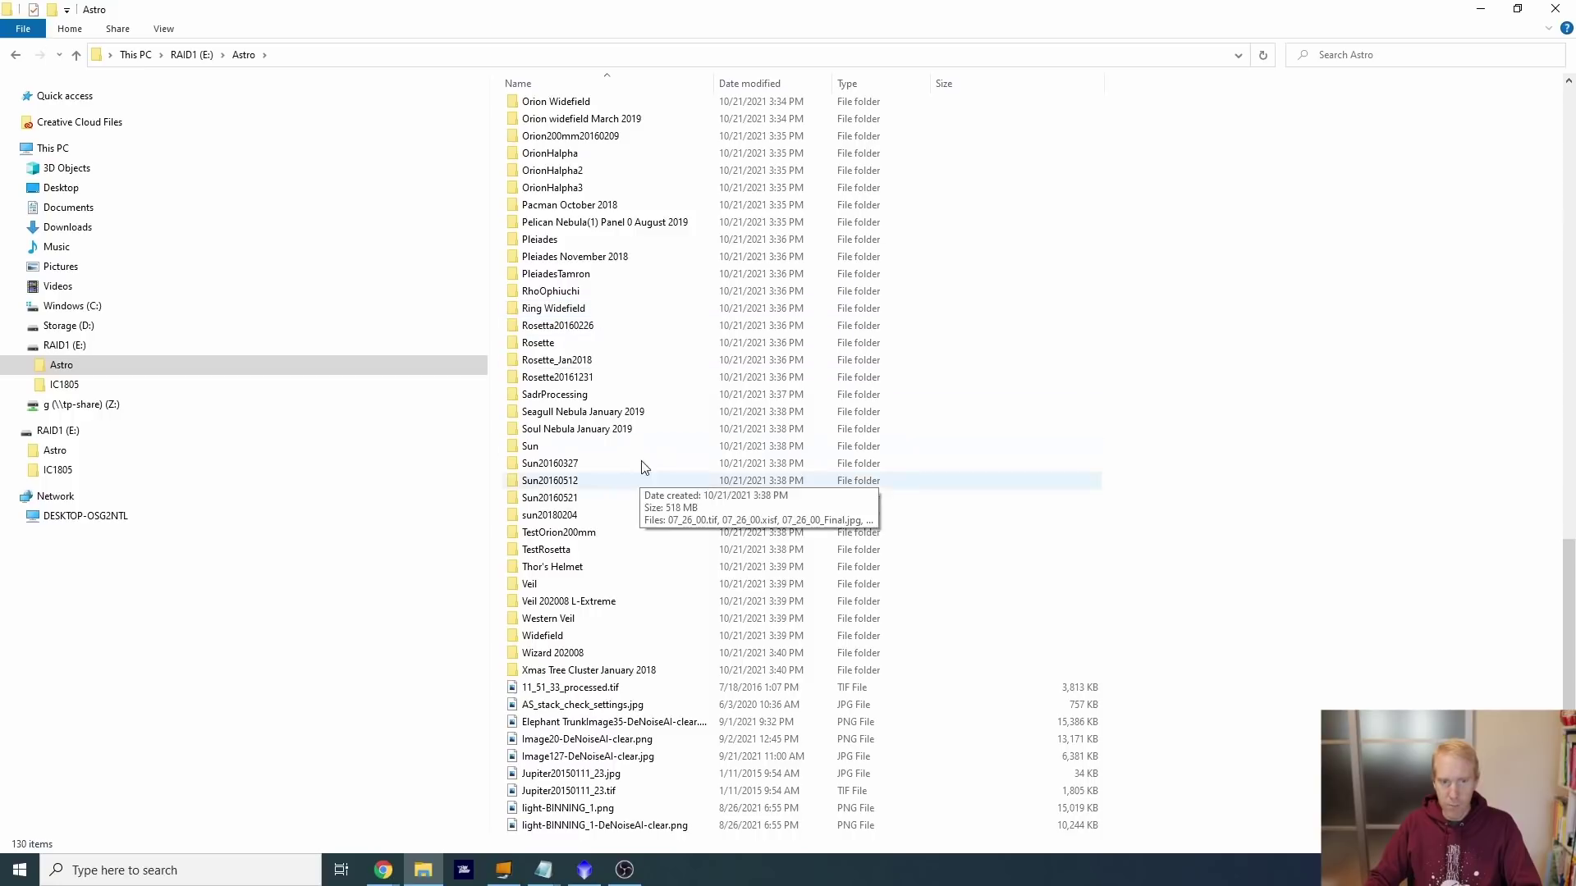
scroll(689, 345, "up", 10)
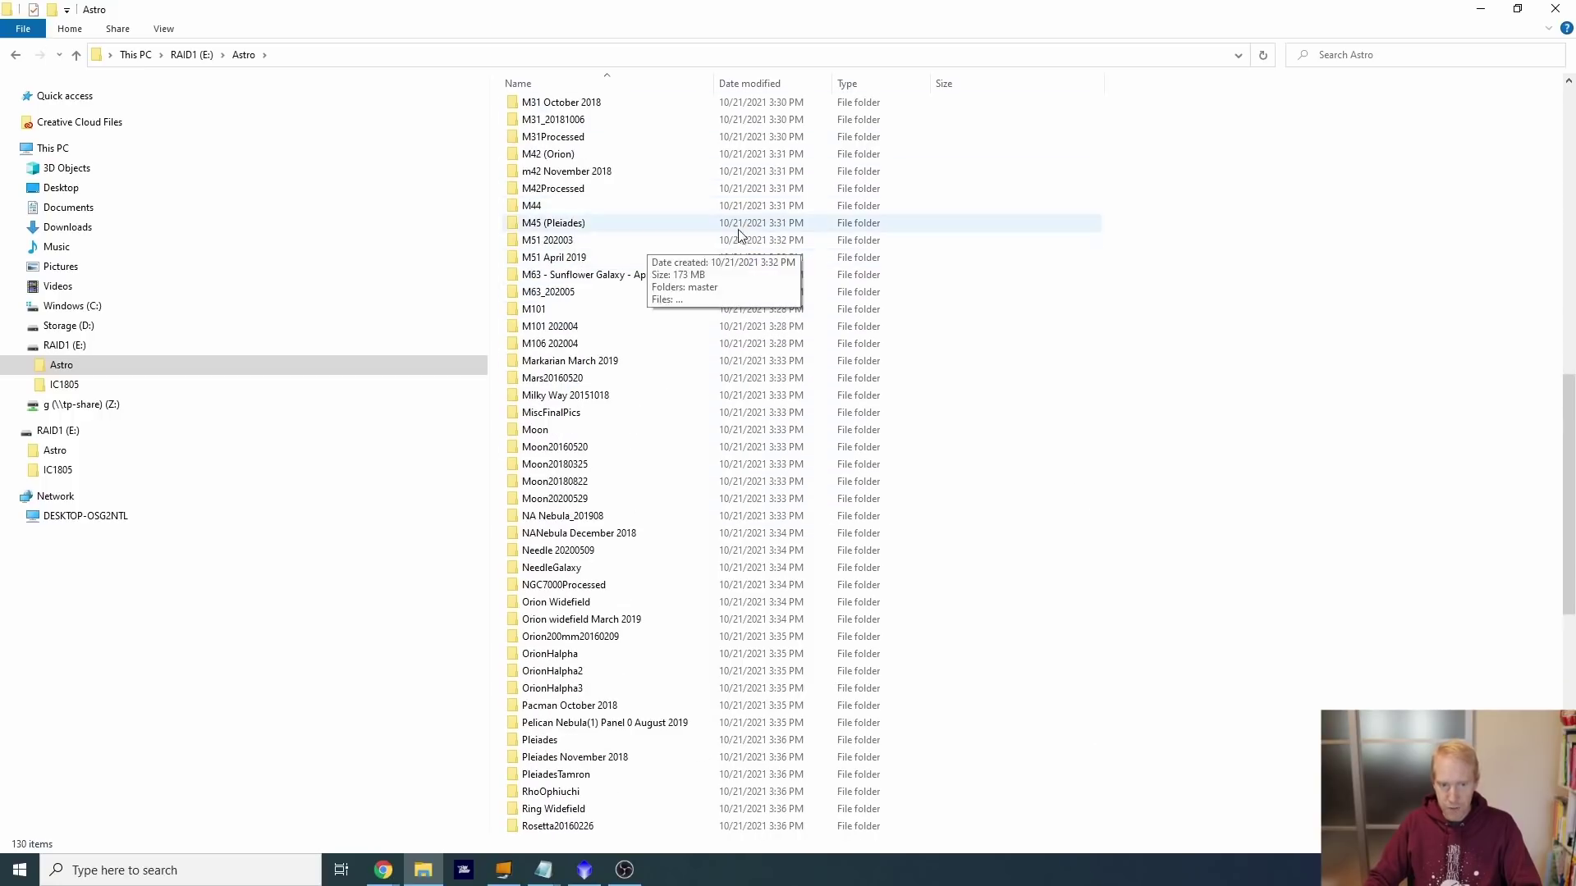
scroll(720, 237, "down", 6)
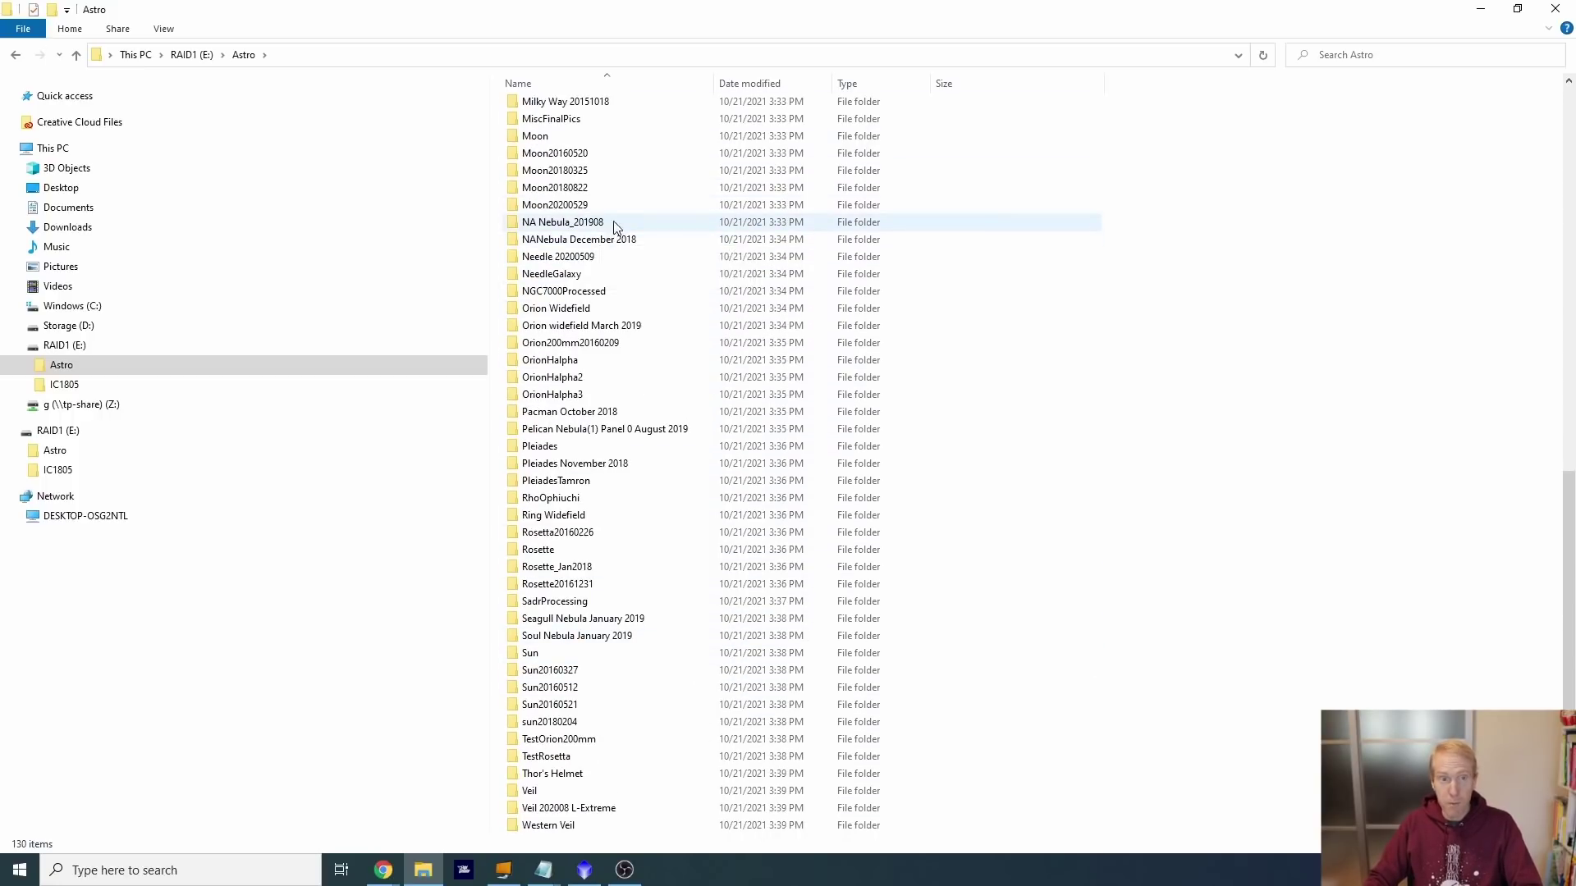
left_click(15, 56)
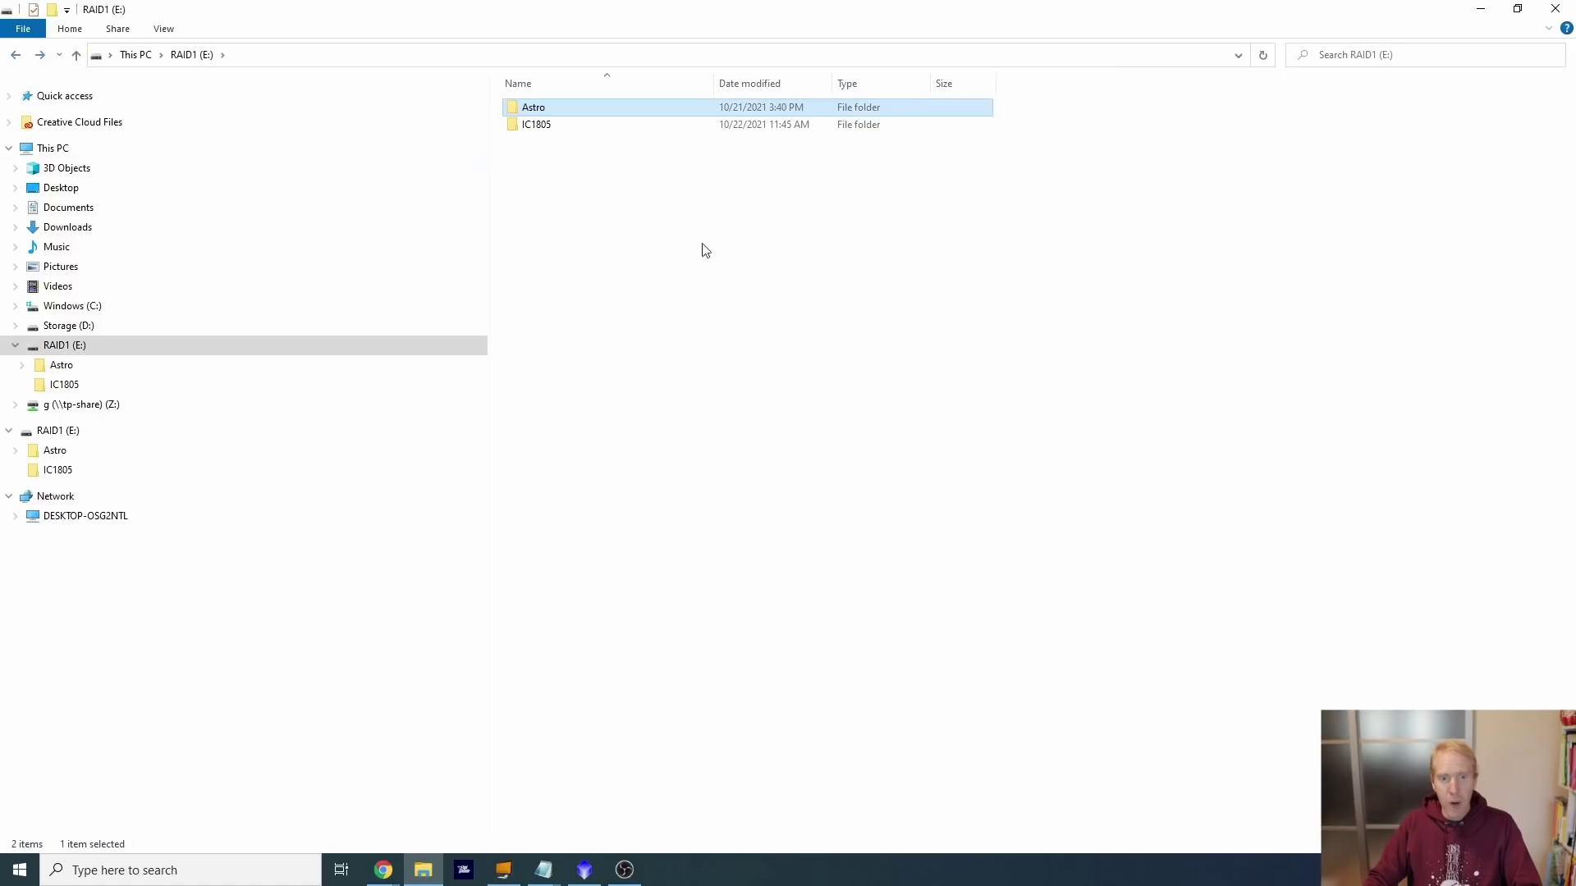
left_click(537, 127)
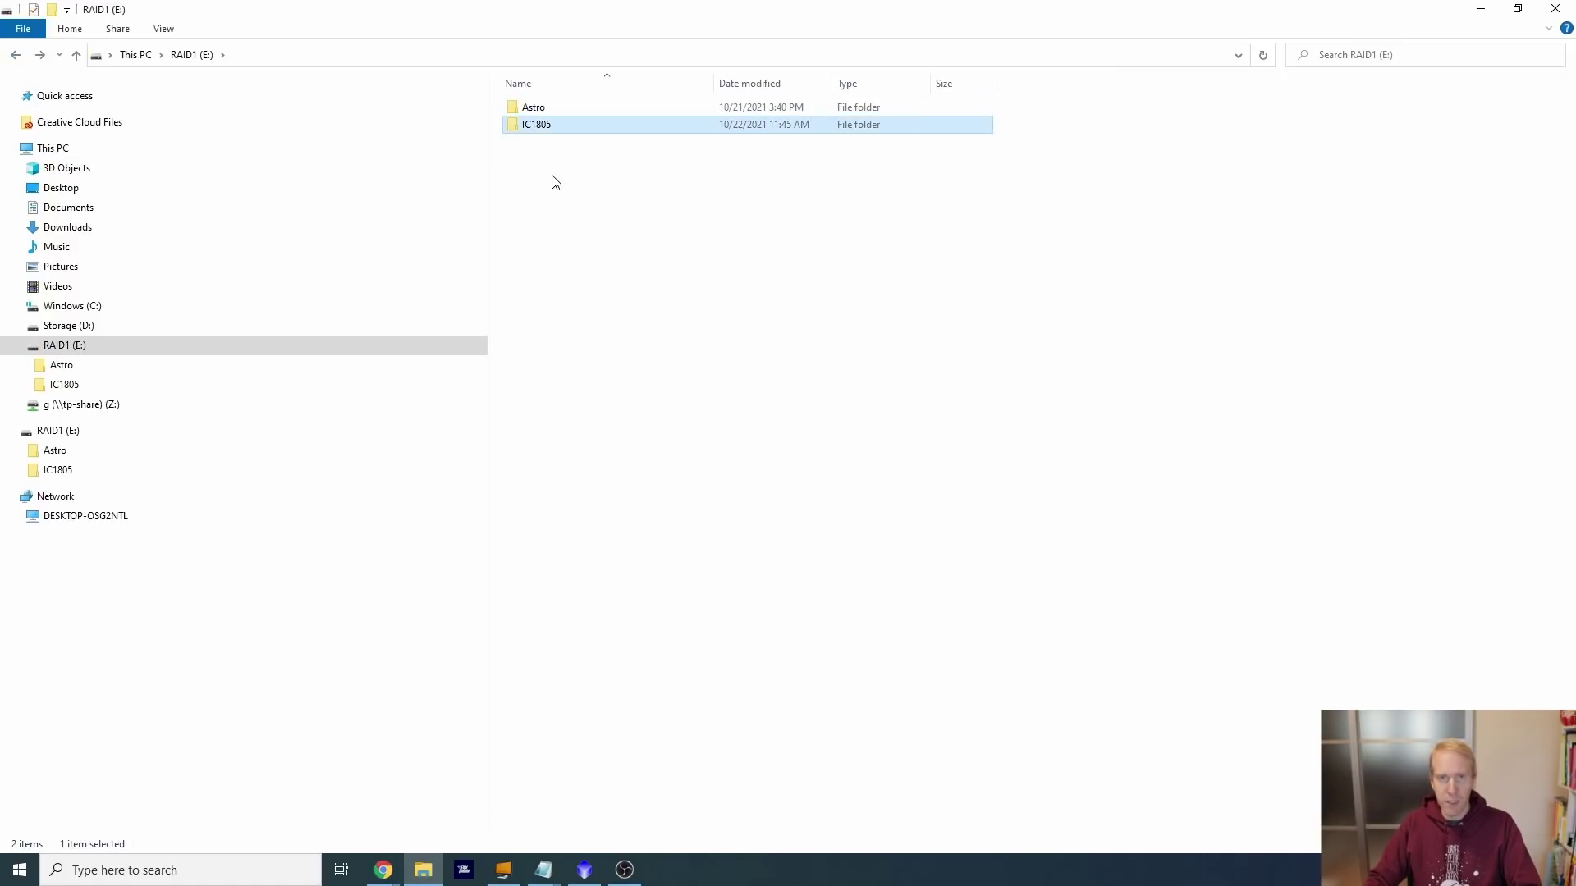